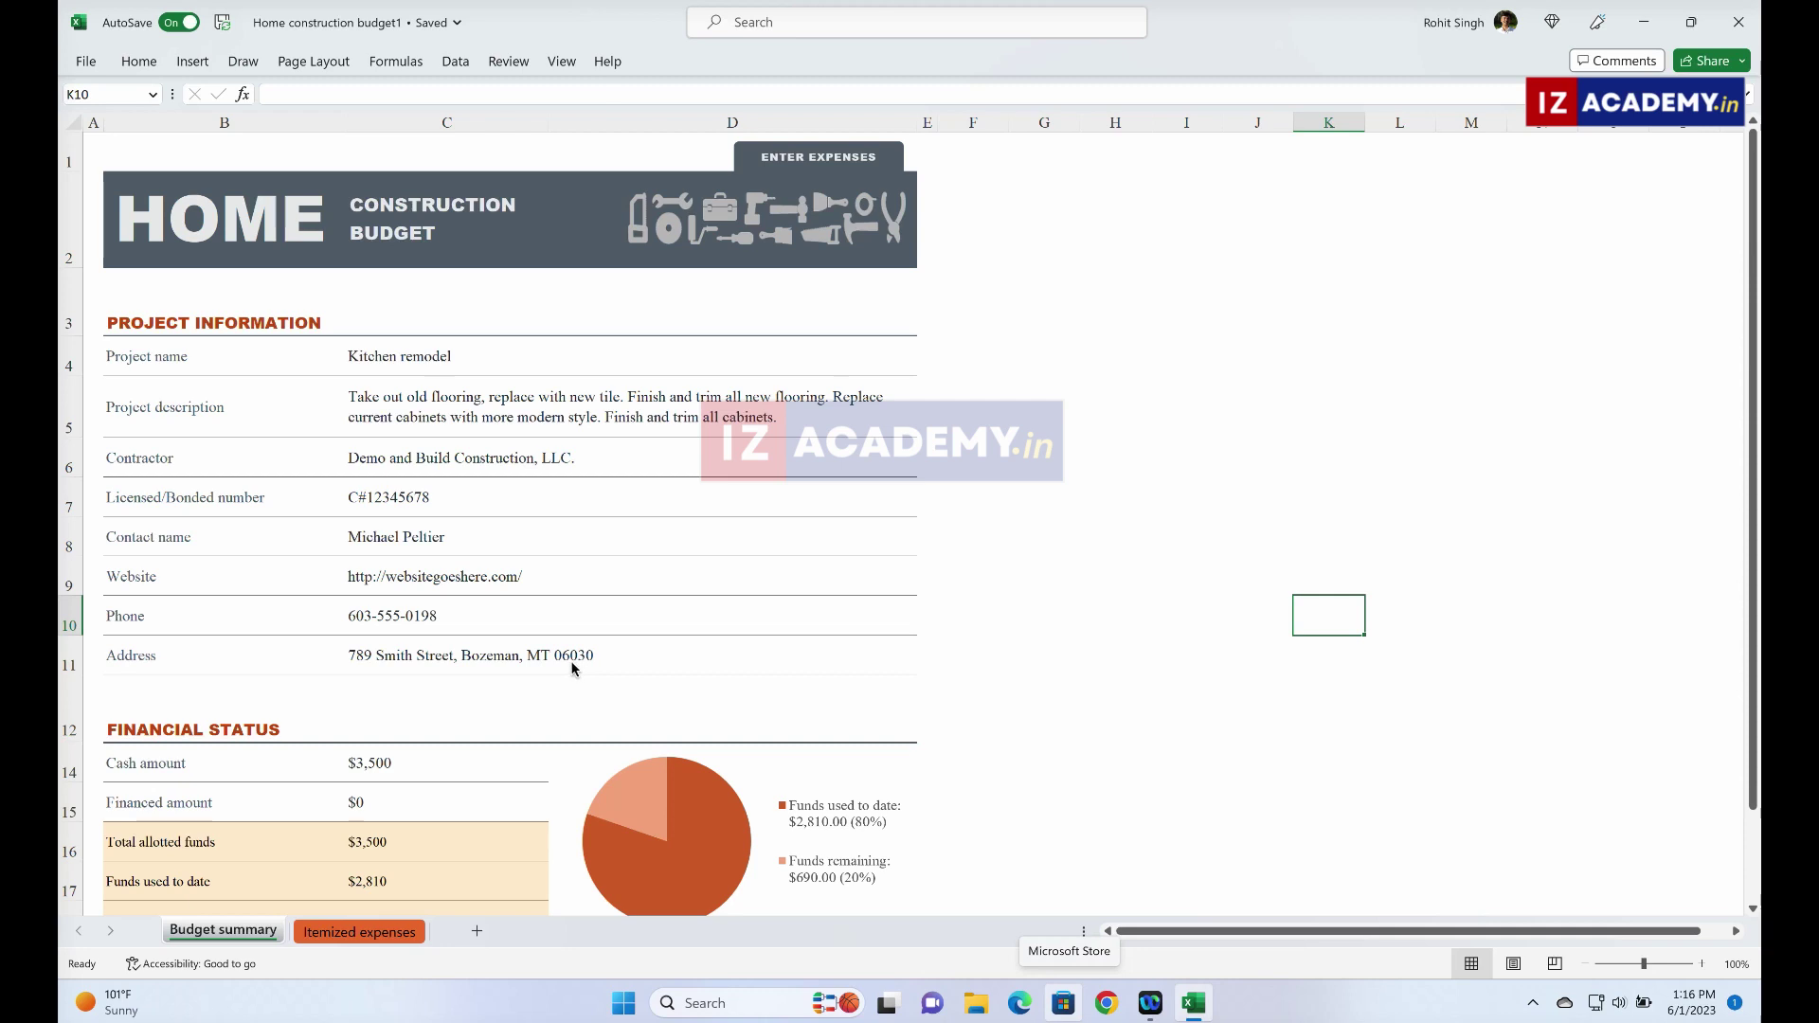
Look over the Budget summary around the pie chart, then bring up the Itemized expenses sheet.
{"action": "left_click", "coordinate": [595, 726]}
{"action": "scroll", "coordinate": [592, 728], "scroll_direction": "down", "scroll_amount": 3}
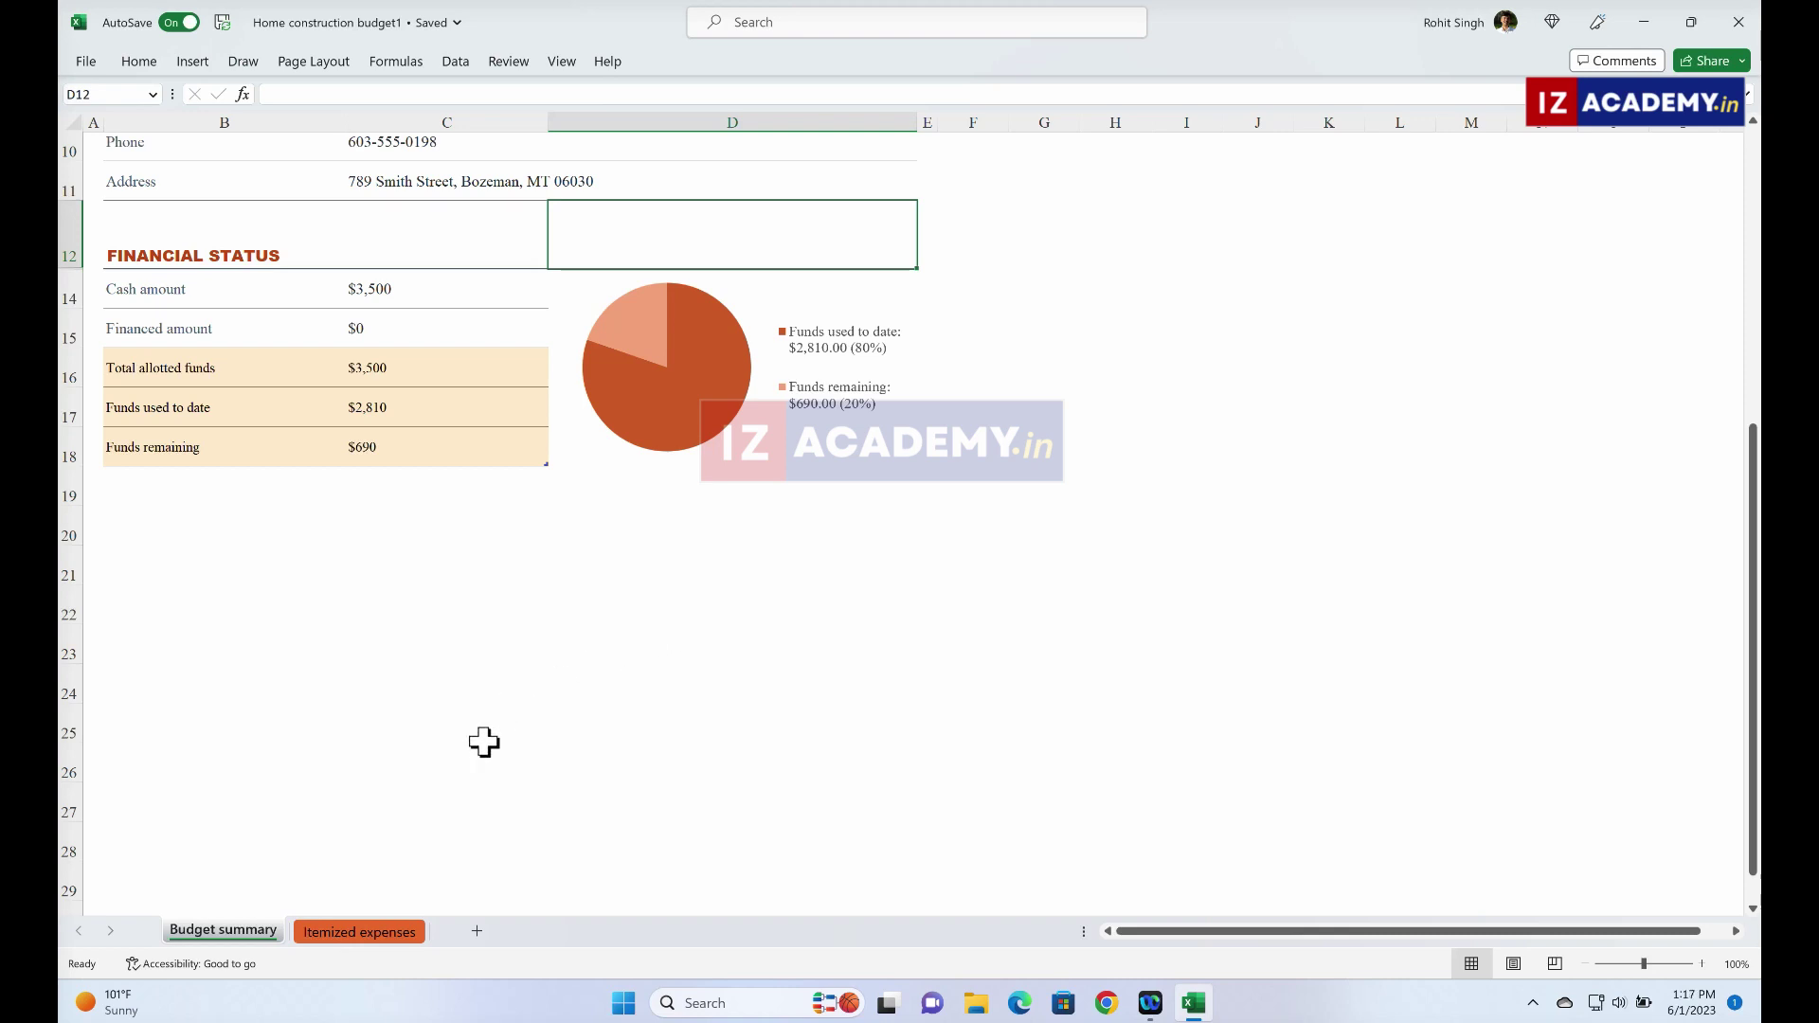
{"action": "scroll", "coordinate": [614, 663], "scroll_direction": "up", "scroll_amount": 3}
{"action": "scroll", "coordinate": [614, 663], "scroll_direction": "up", "scroll_amount": 1}
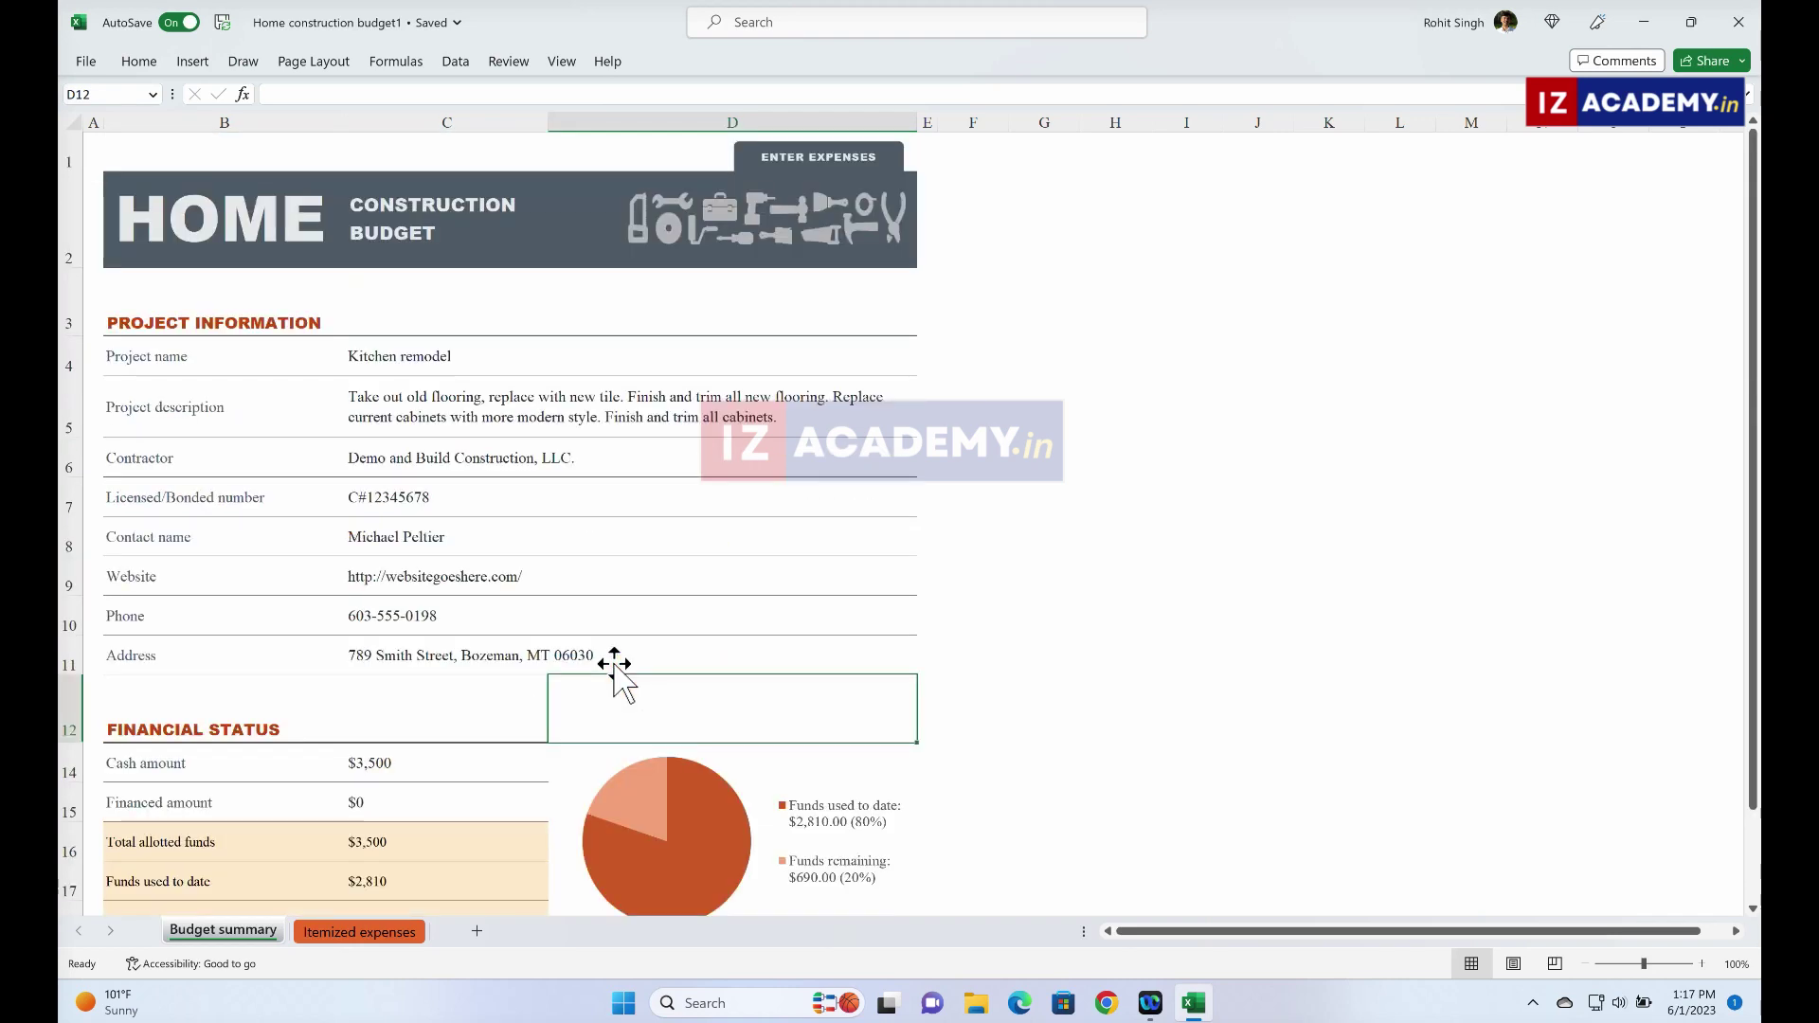
{"action": "left_click", "coordinate": [375, 938]}
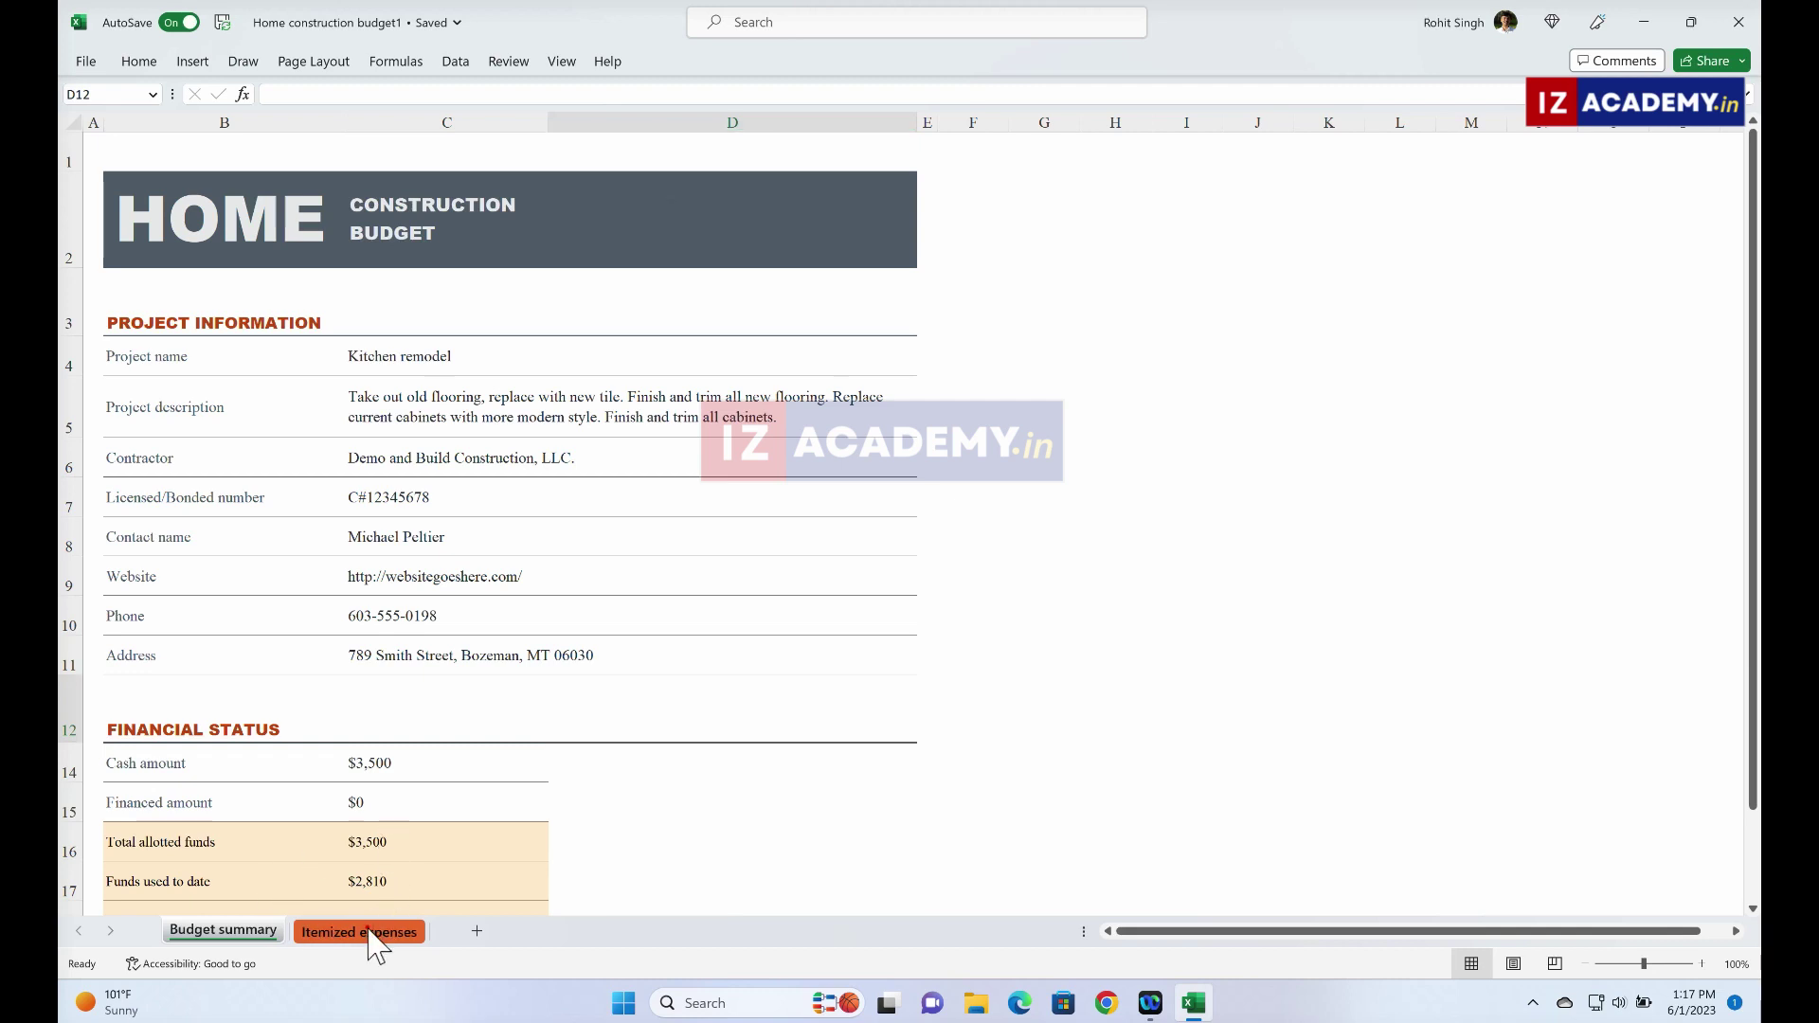